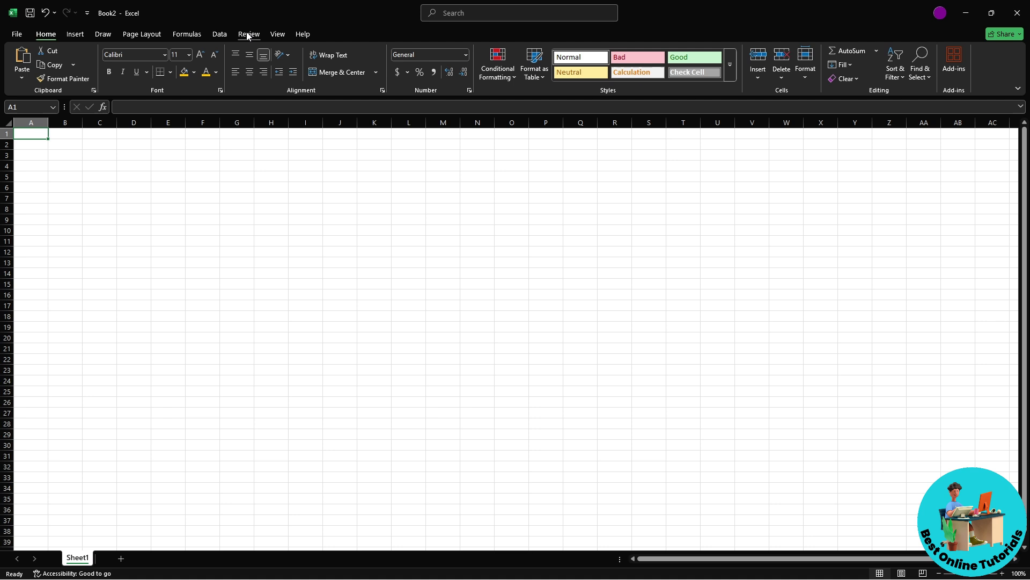
- Browse the Formulas, Page Layout and Draw ribbon tabs, then return to Home
{"action": "left_click", "coordinate": [193, 36]}
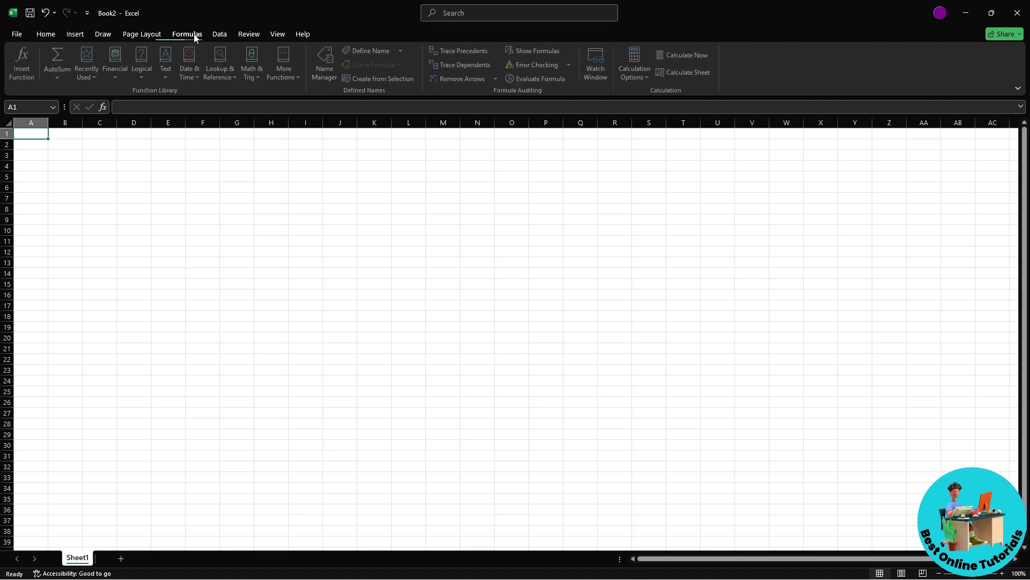
{"action": "left_click", "coordinate": [142, 34]}
{"action": "left_click", "coordinate": [103, 34]}
{"action": "left_click", "coordinate": [46, 34]}
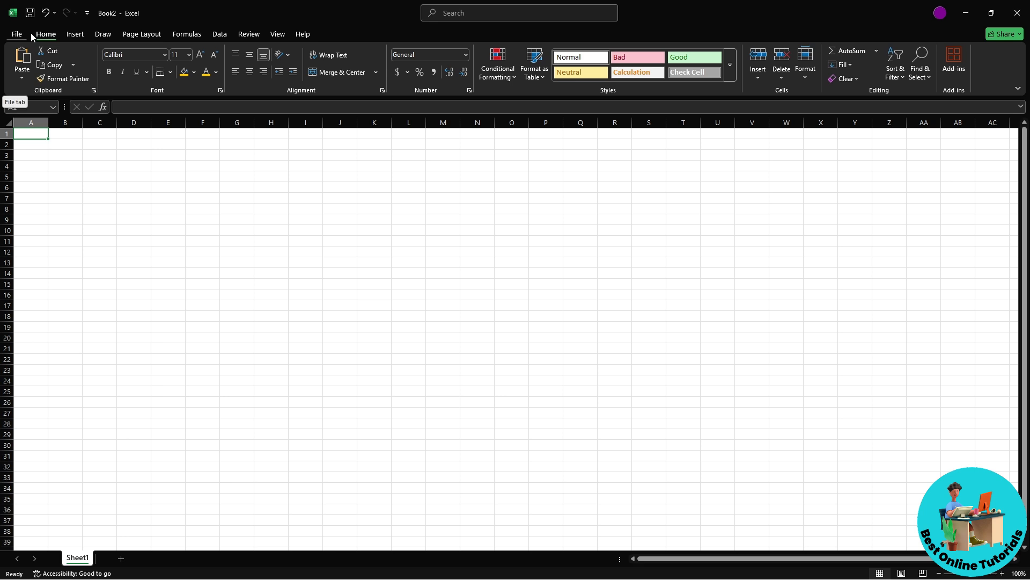
- Open Backstage view, close and reopen it, then open the Excel Options dialog
{"action": "left_click", "coordinate": [17, 35]}
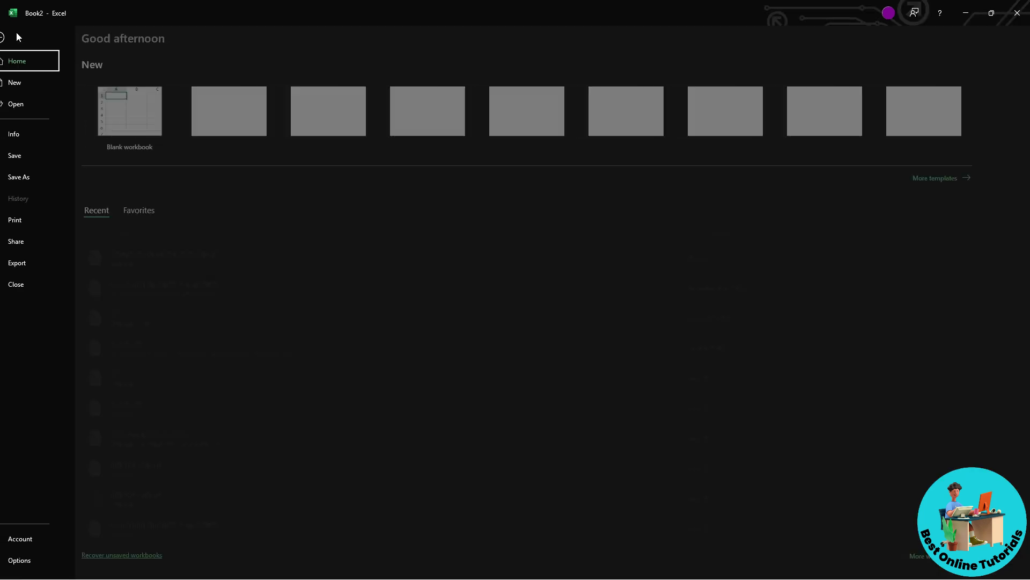
{"action": "left_click", "coordinate": [17, 36]}
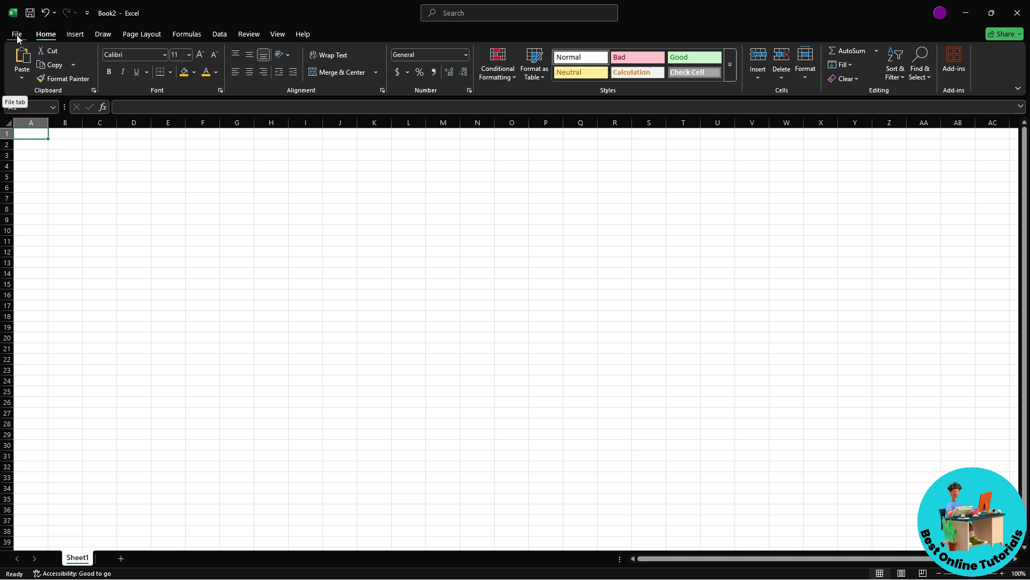
{"action": "left_click", "coordinate": [17, 35]}
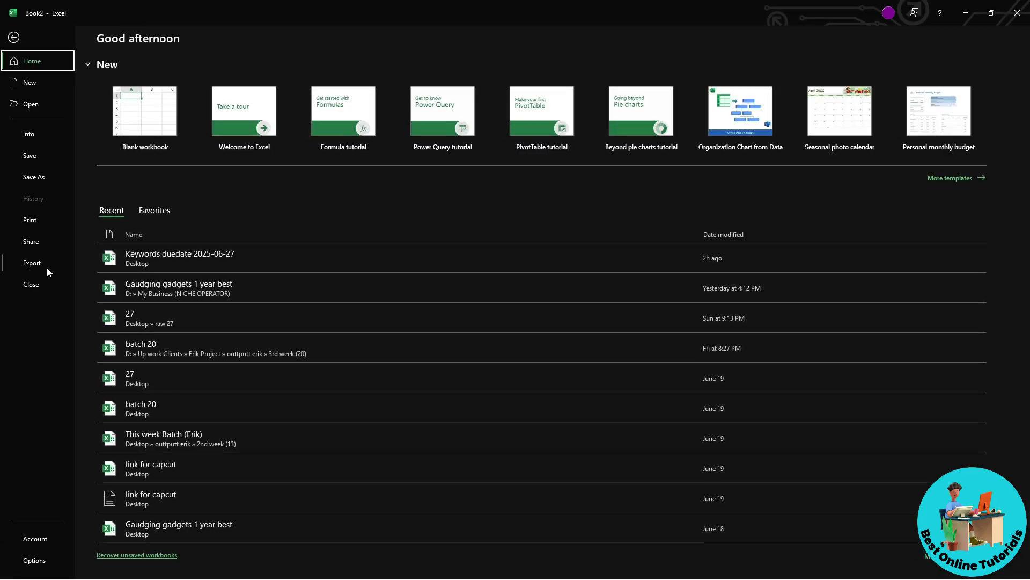
{"action": "left_click", "coordinate": [35, 562]}
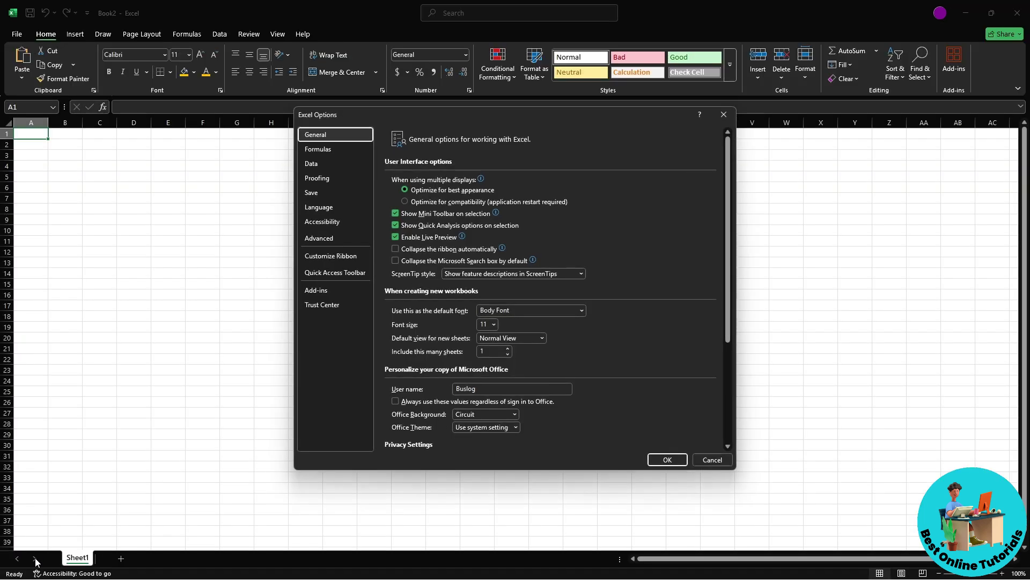
- In Customize Ribbon, show All Commands and select Check Box (Form Control)
{"action": "left_click", "coordinate": [325, 258]}
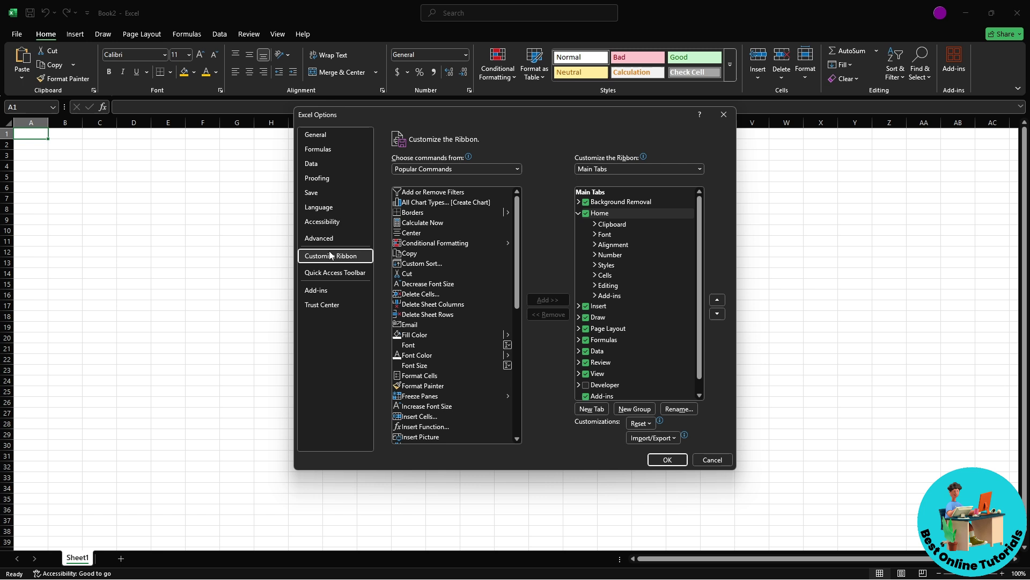
{"action": "left_click", "coordinate": [429, 170]}
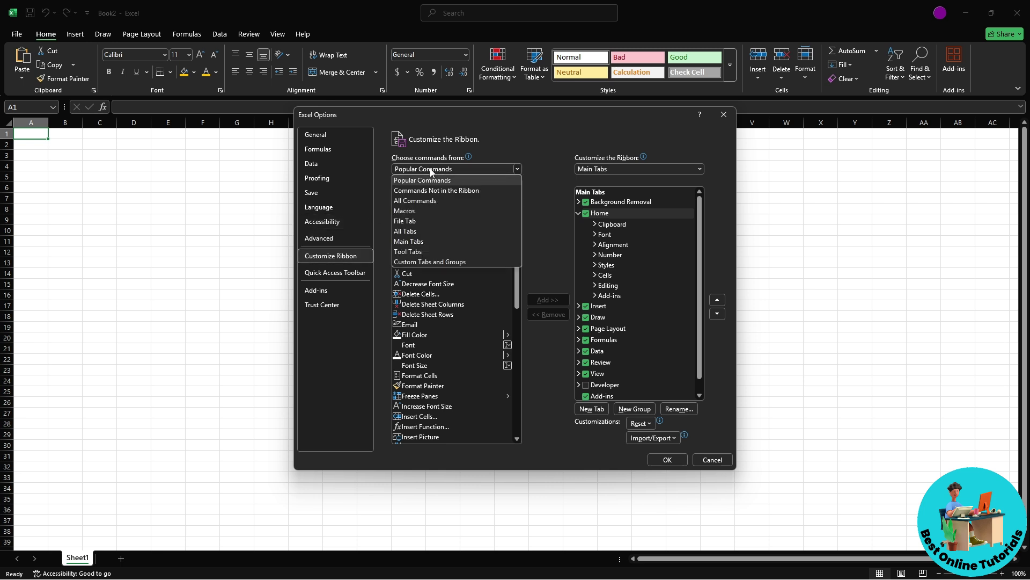
{"action": "left_click", "coordinate": [423, 202]}
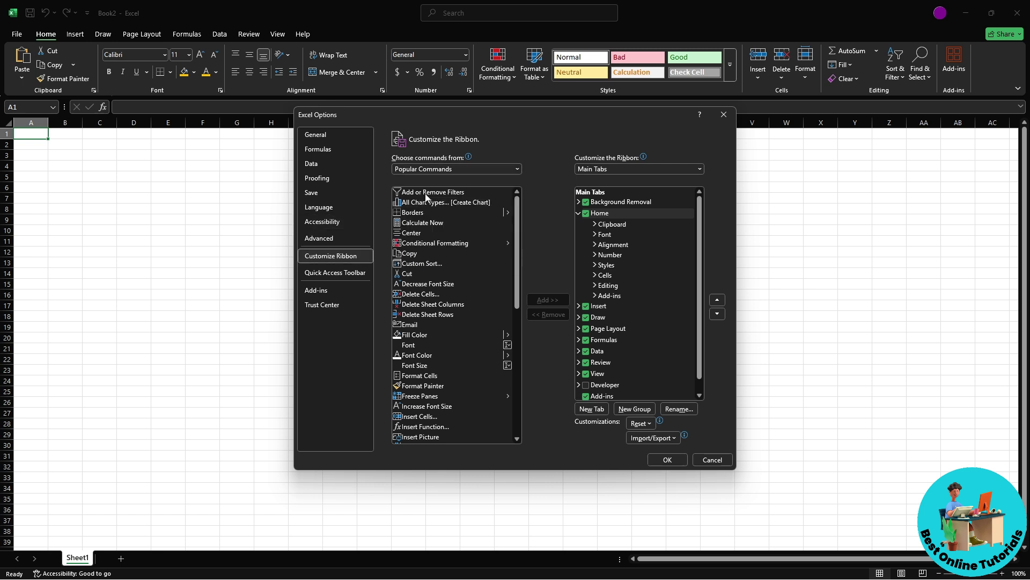
{"action": "left_click_drag", "start_coordinate": [517, 201], "coordinate": [524, 236]}
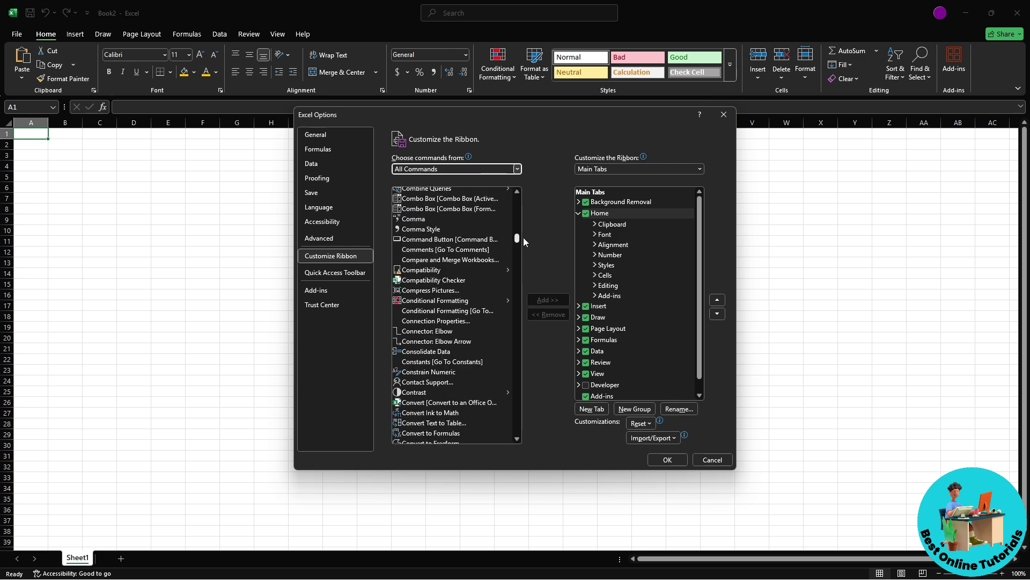
{"action": "scroll", "coordinate": [524, 236], "scroll_direction": "up", "scroll_amount": 10}
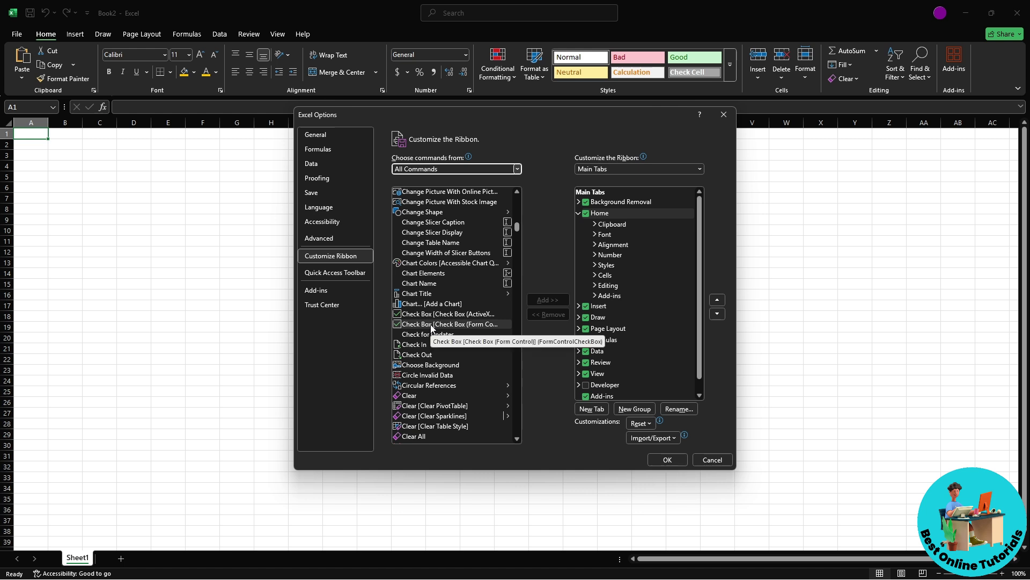
{"action": "left_click", "coordinate": [431, 326]}
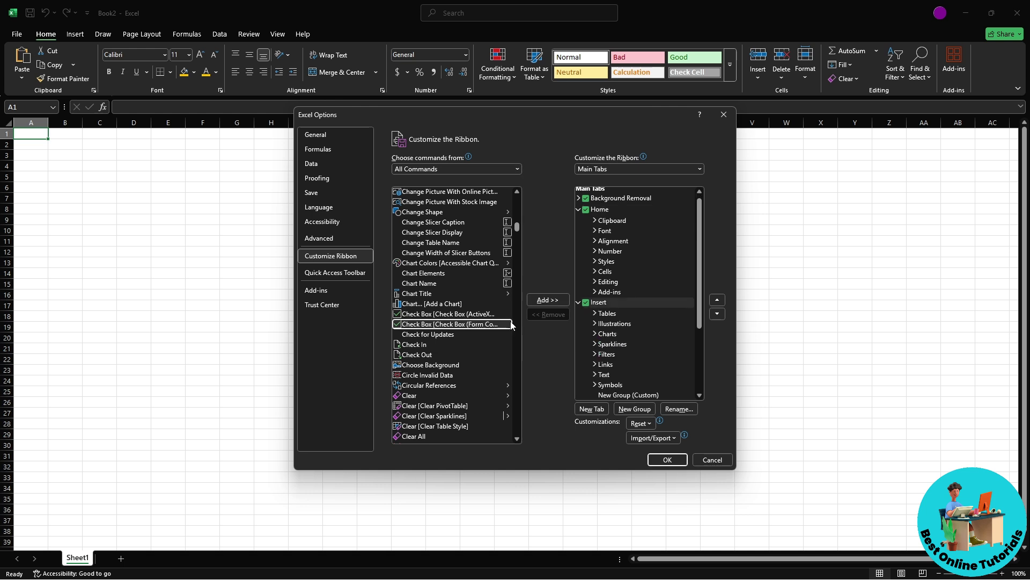
- Rename the first custom Insert group CHECKBOX, add the check box command, and apply
{"action": "left_click", "coordinate": [633, 410]}
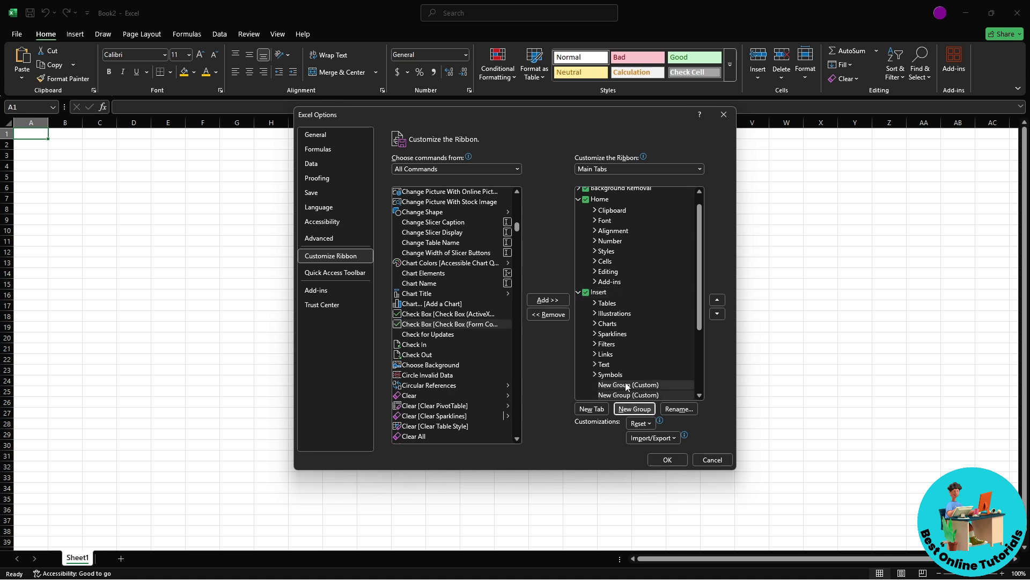
{"action": "left_click", "coordinate": [627, 386]}
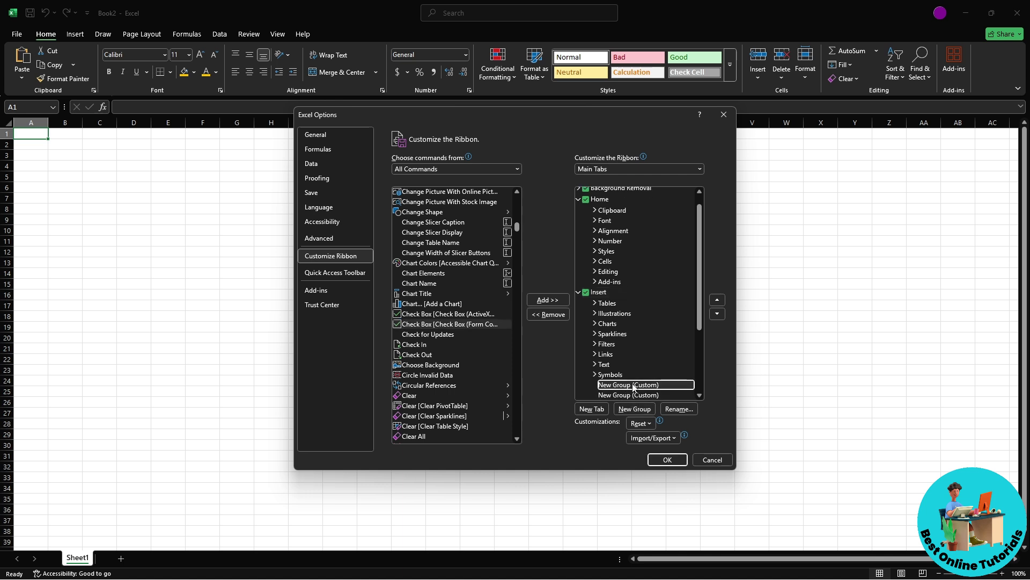
{"action": "left_click", "coordinate": [678, 409]}
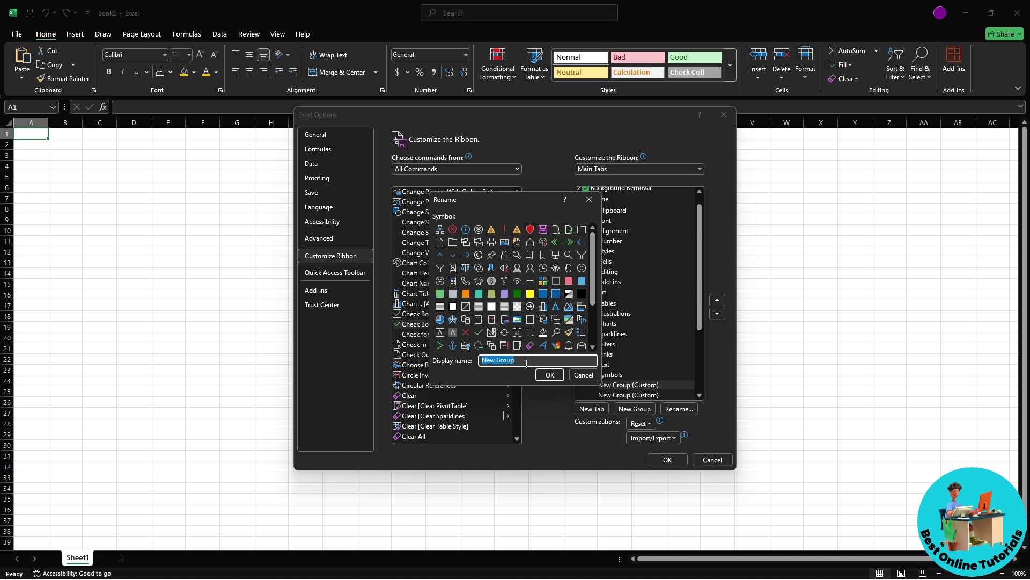
{"action": "type", "text": "CHECKBOX"}
{"action": "left_click", "coordinate": [550, 374]}
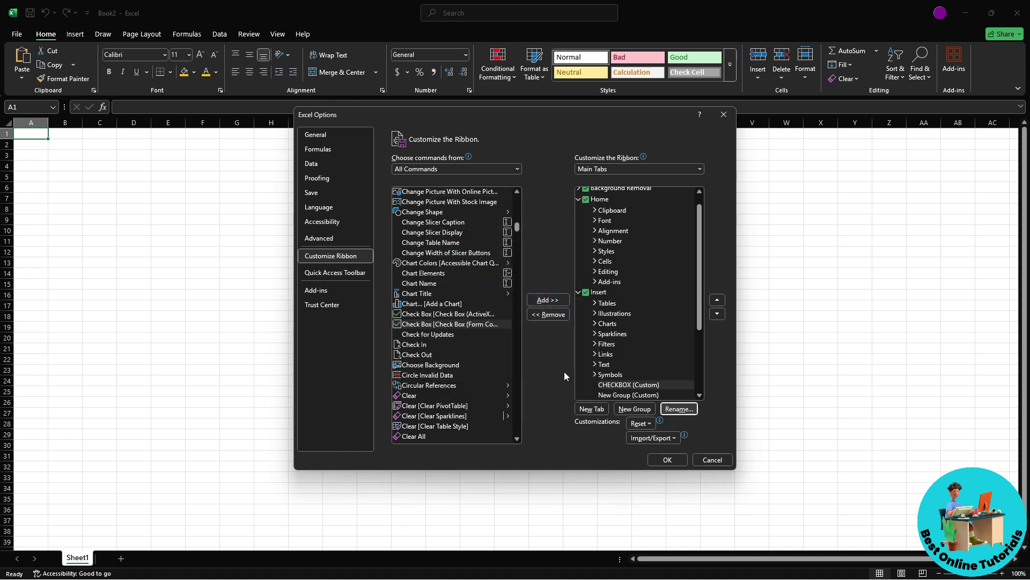
{"action": "left_click", "coordinate": [557, 304]}
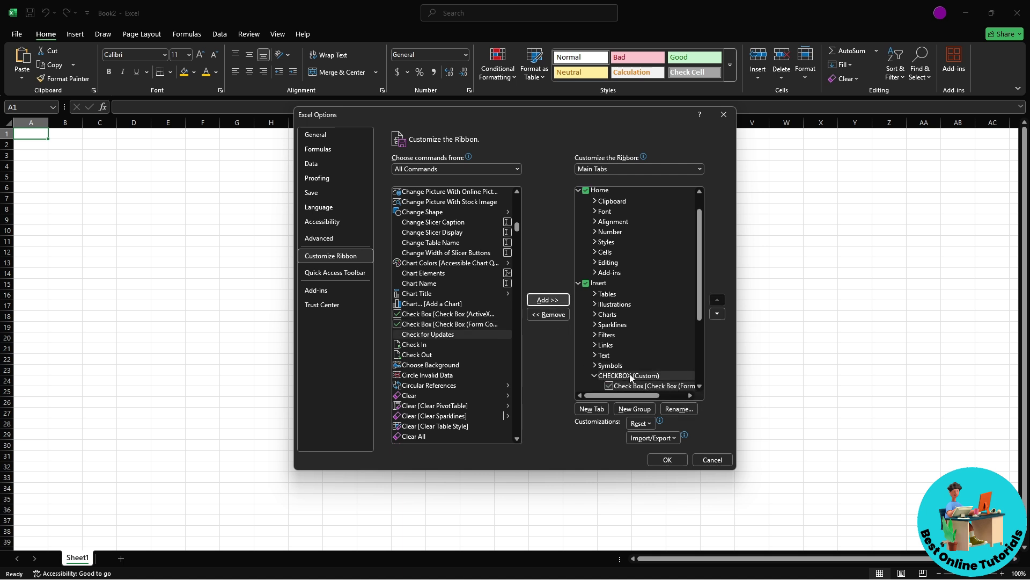
{"action": "left_click", "coordinate": [668, 460]}
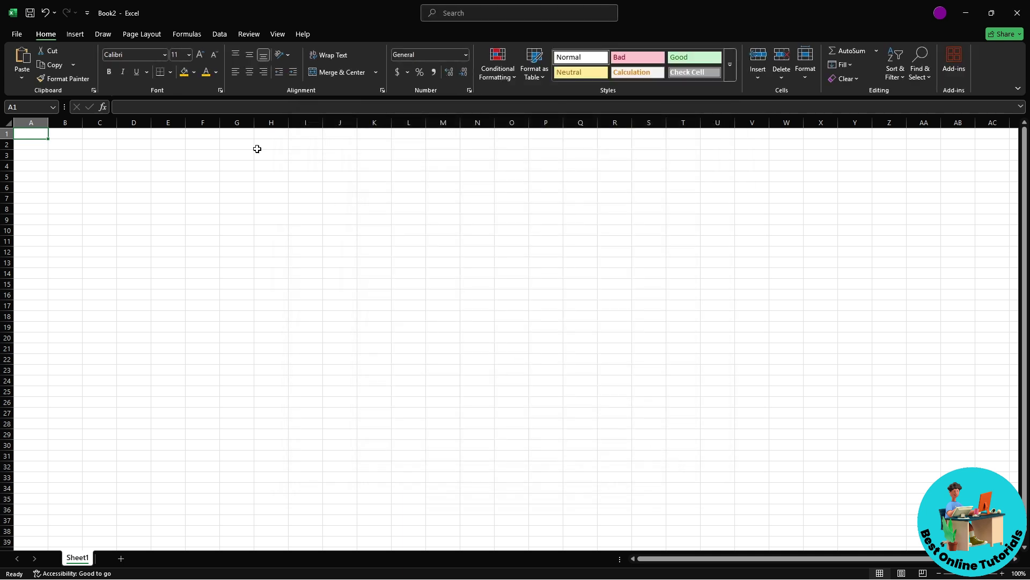
- Draw a form-control check box in cell C3 from the CHECKBOX group and resize it
{"action": "left_click", "coordinate": [83, 36]}
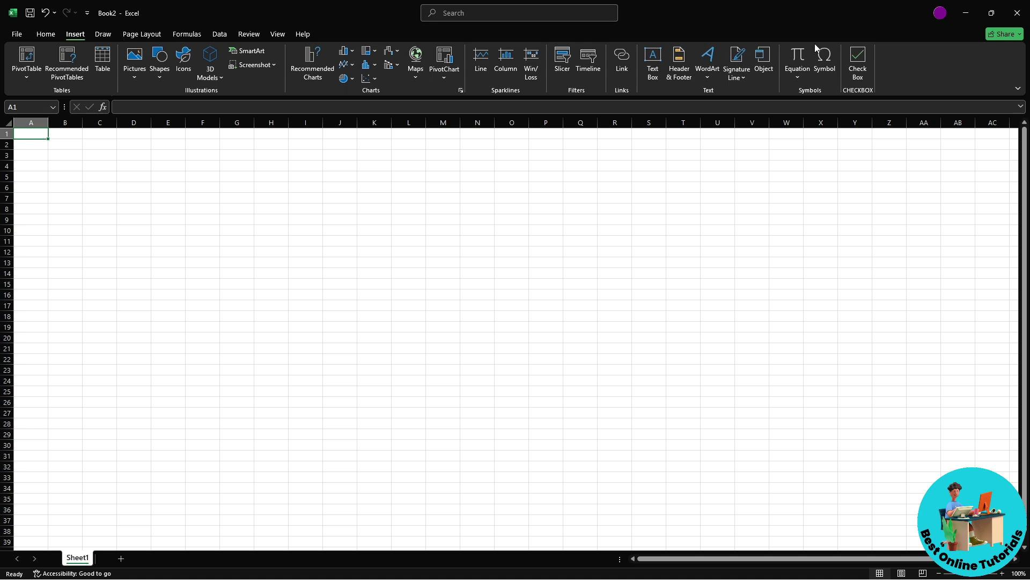
{"action": "left_click", "coordinate": [857, 68]}
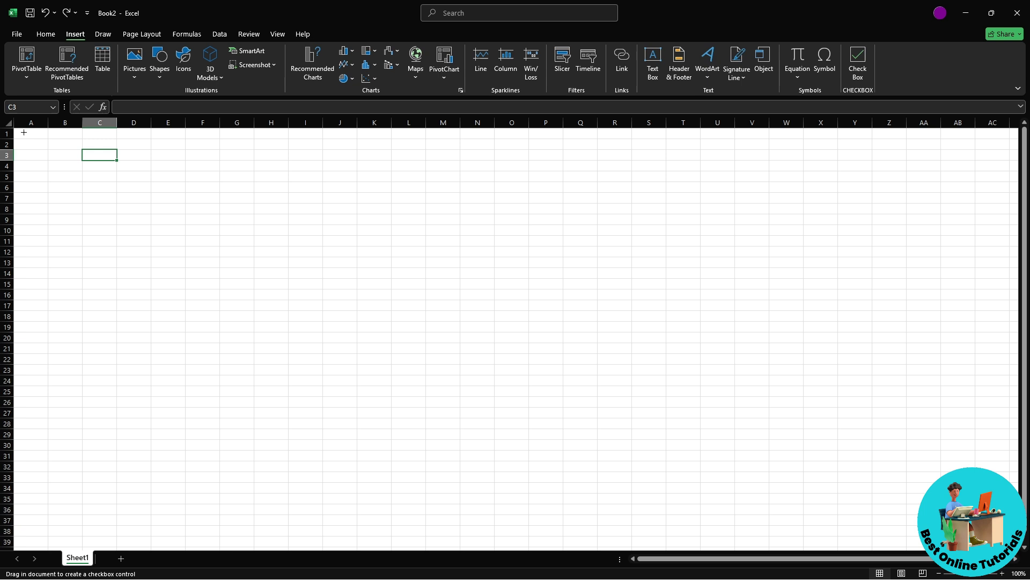
{"action": "scroll", "coordinate": [78, 146], "scroll_direction": "up", "scroll_amount": 10, "text": "ctrl"}
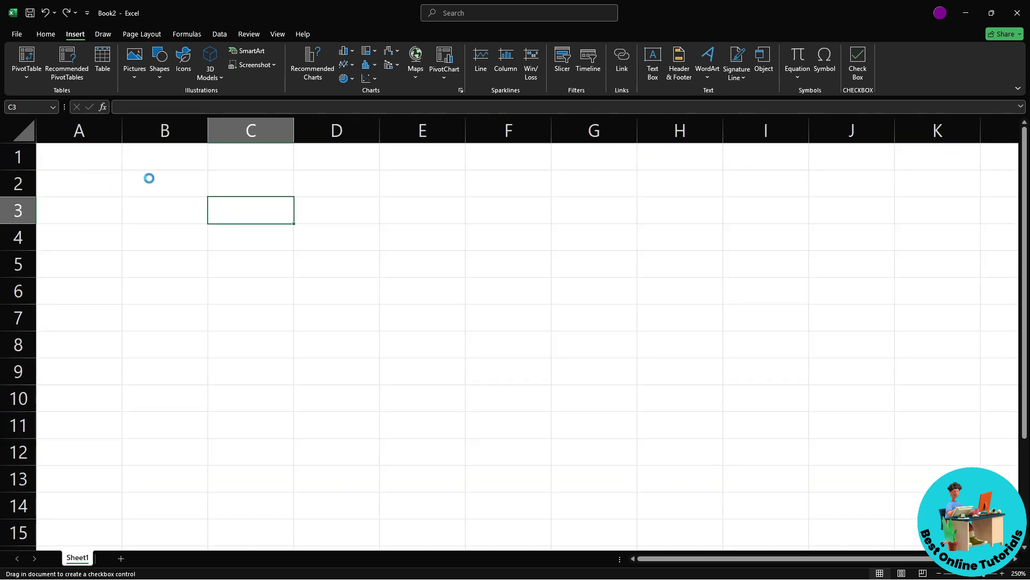
{"action": "left_click", "coordinate": [249, 214]}
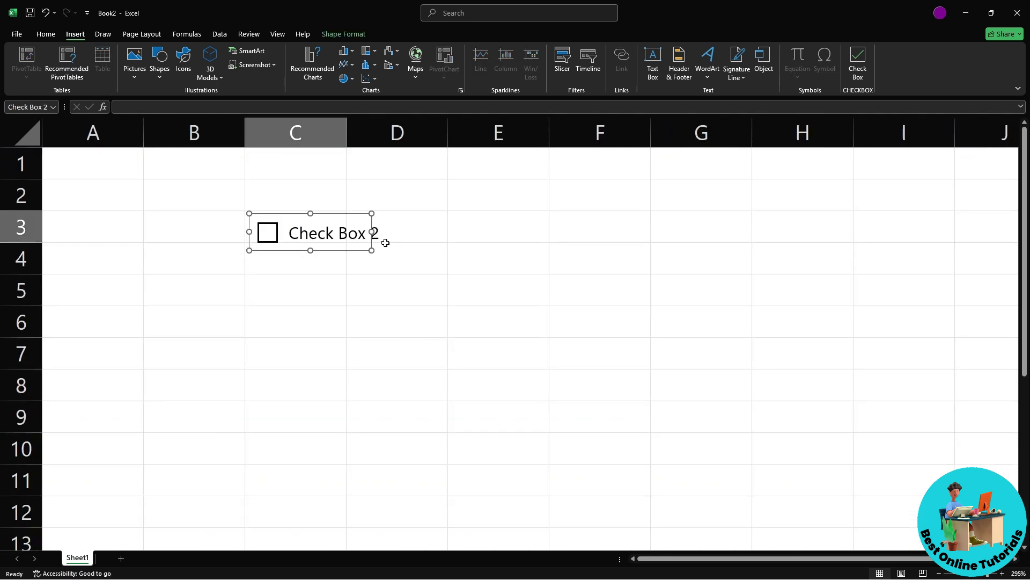
{"action": "left_click_drag", "start_coordinate": [371, 250], "coordinate": [347, 240]}
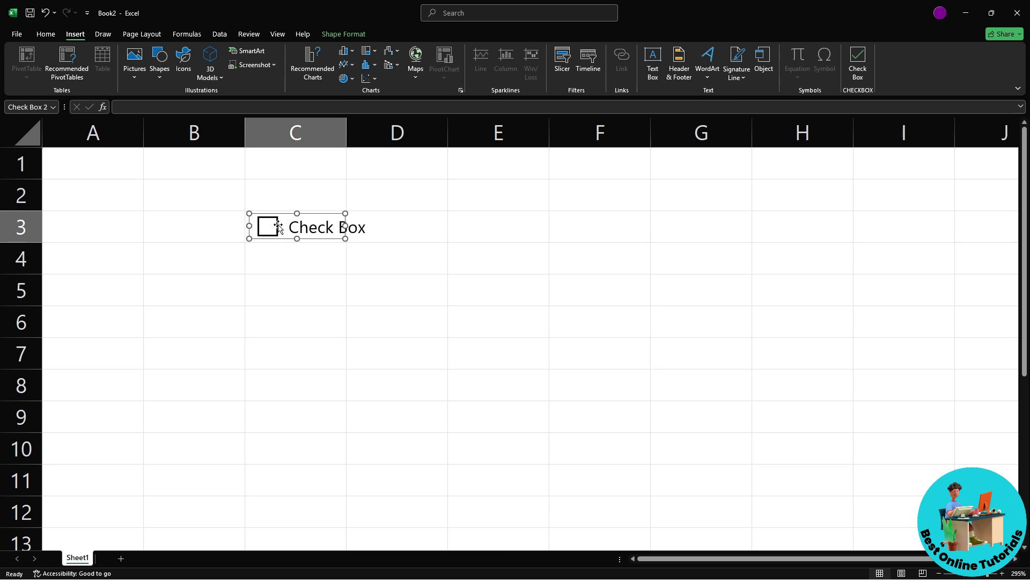
- Deselect the new check box, then tick and untick it
{"action": "left_click", "coordinate": [226, 223]}
{"action": "left_click", "coordinate": [267, 228]}
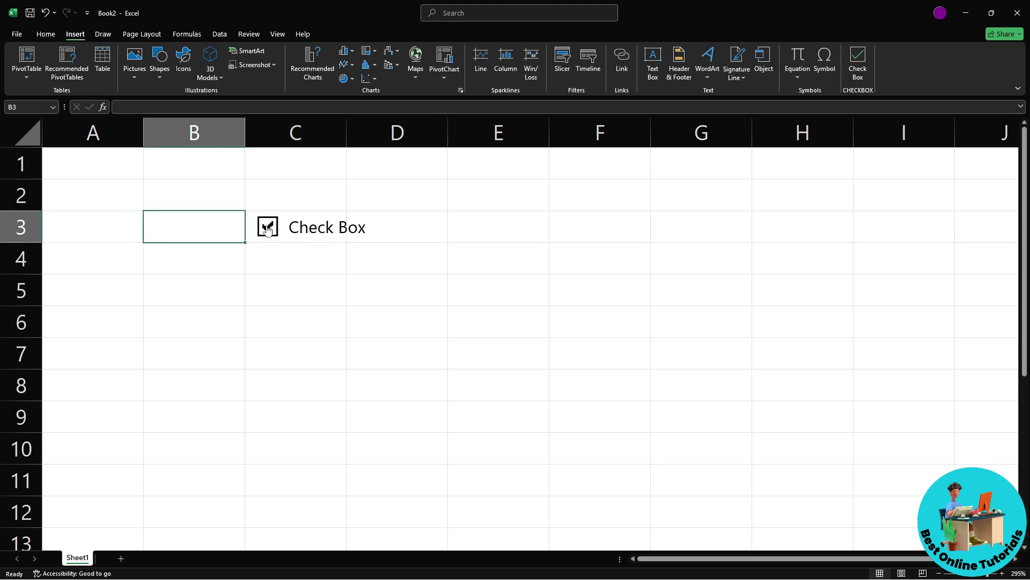
{"action": "left_click", "coordinate": [317, 231]}
- Change the check box label from 'Check Box' to 'TEST' and tick it
{"action": "right_click", "coordinate": [328, 229]}
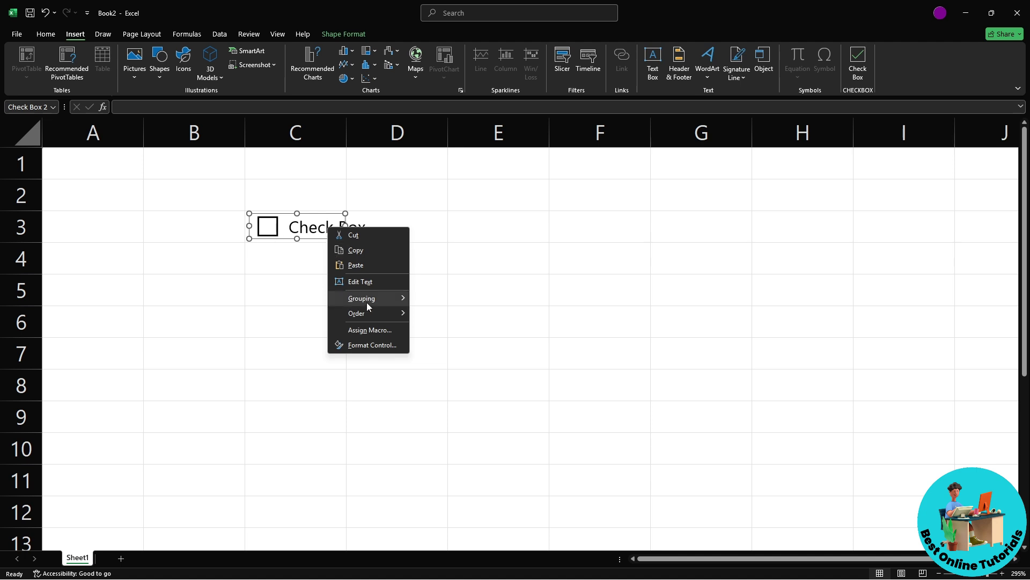
{"action": "left_click", "coordinate": [359, 282]}
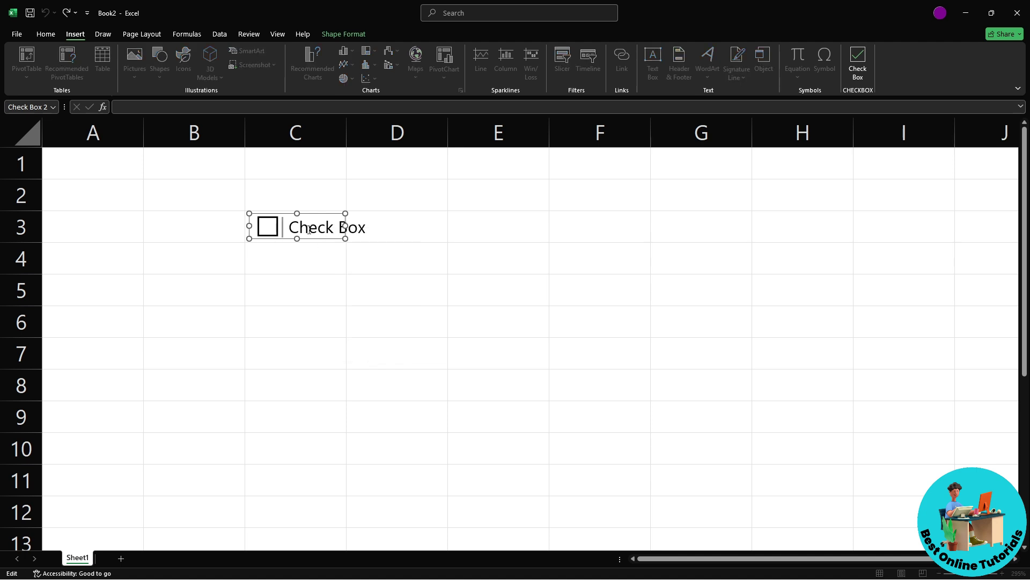
{"action": "left_click_drag", "start_coordinate": [289, 229], "coordinate": [362, 229]}
{"action": "key", "text": "BackSpace"}
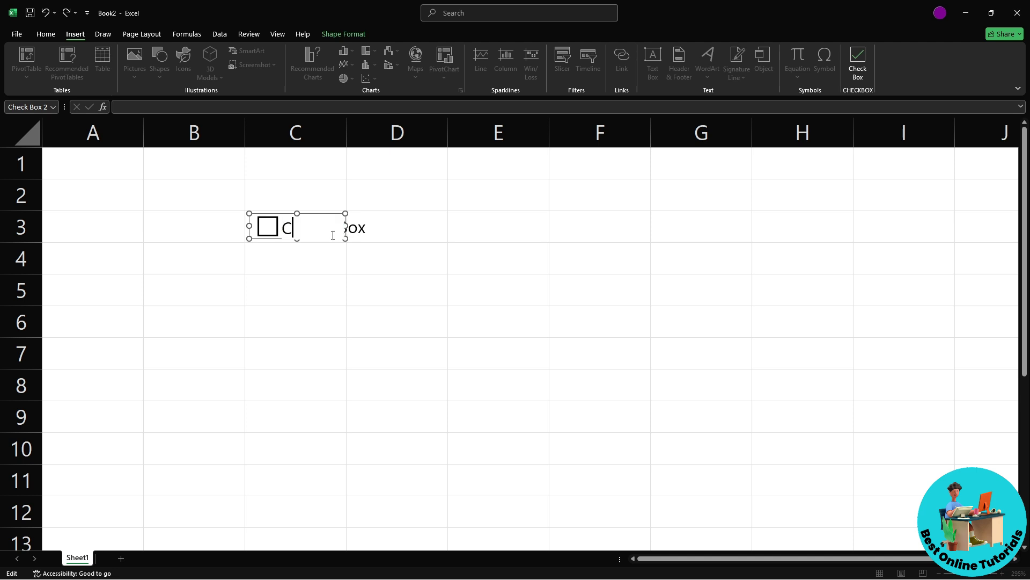
{"action": "key", "text": "BackSpace"}
{"action": "key", "text": "BackSpace"}
{"action": "type", "text": "TEST"}
{"action": "left_click", "coordinate": [352, 203]}
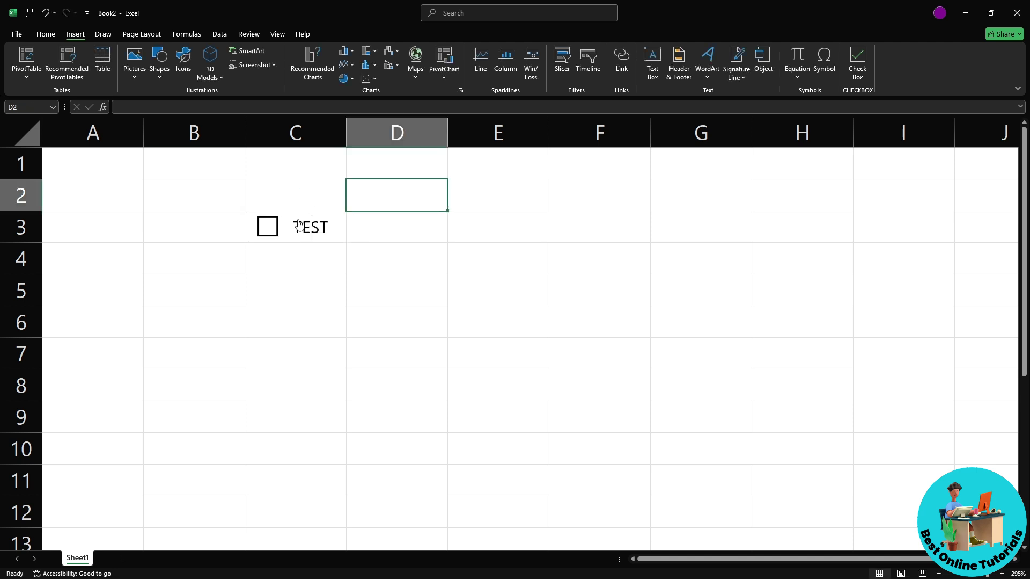
{"action": "left_click", "coordinate": [299, 227]}
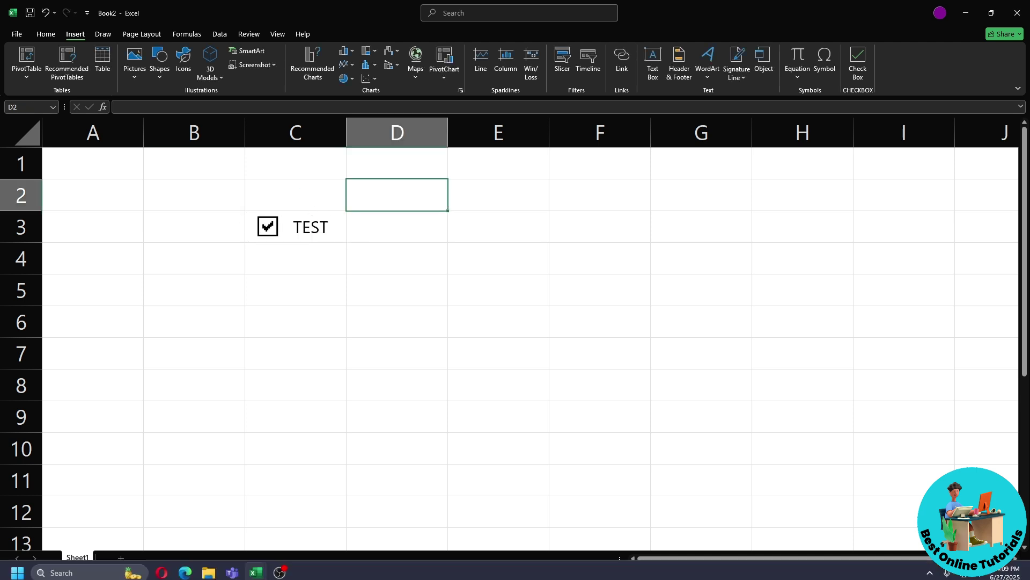